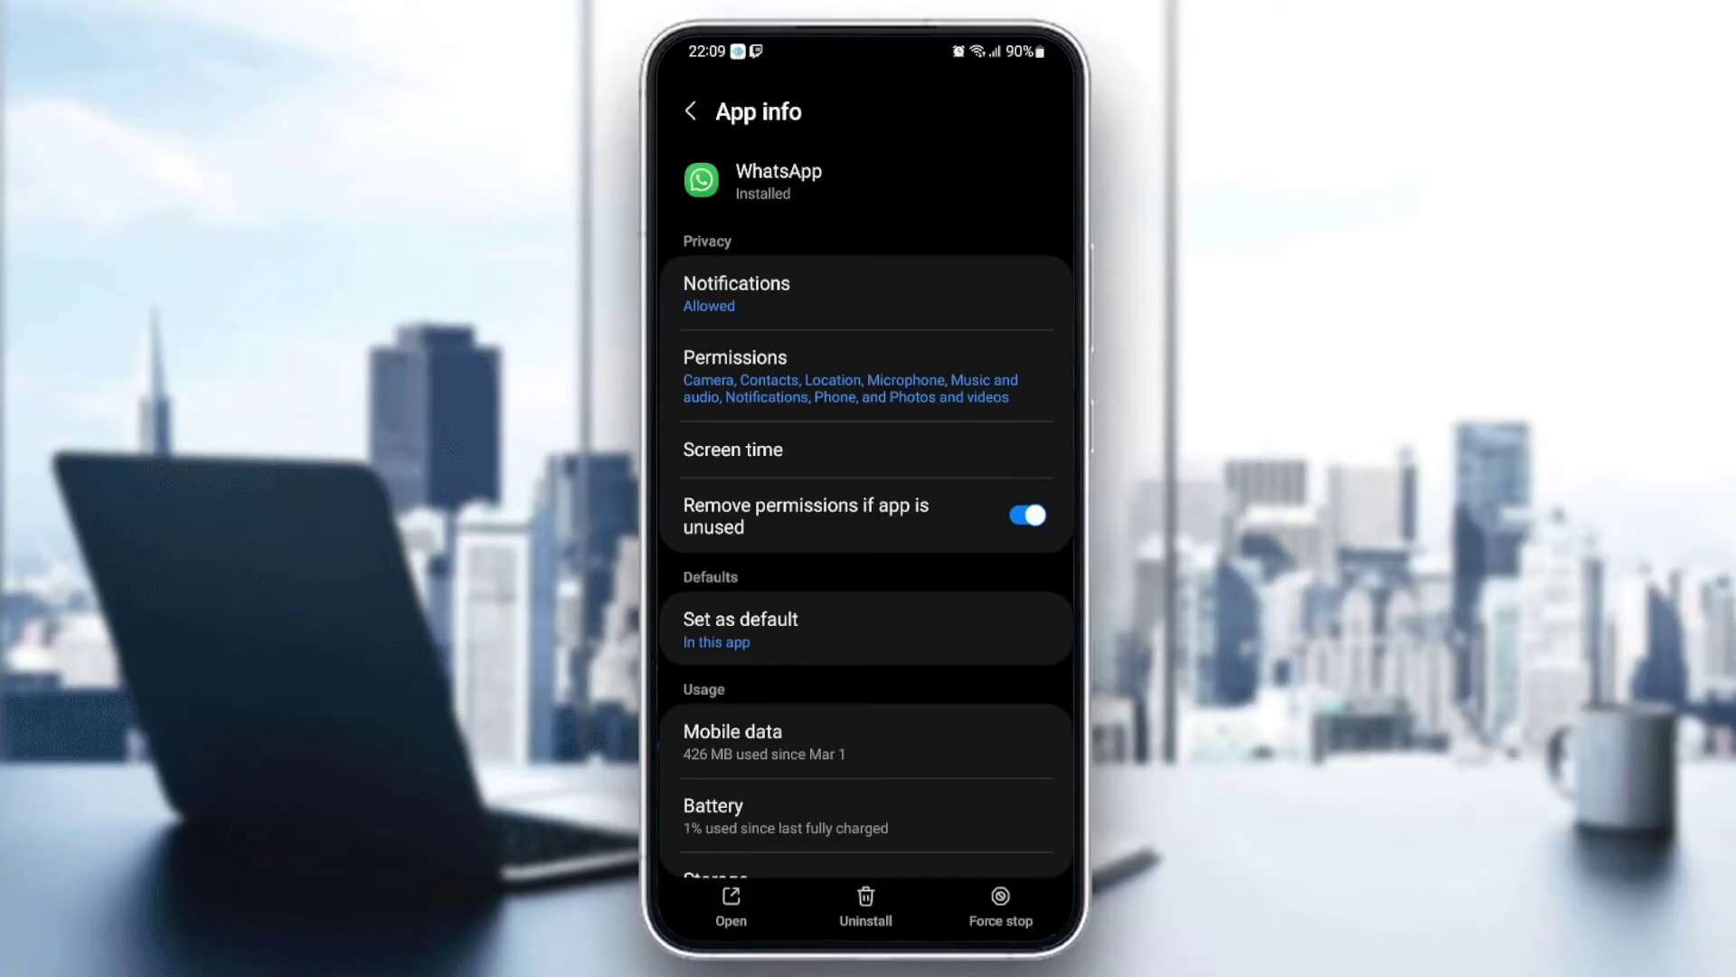
{"action": "left_click", "coordinate": [736, 292]}
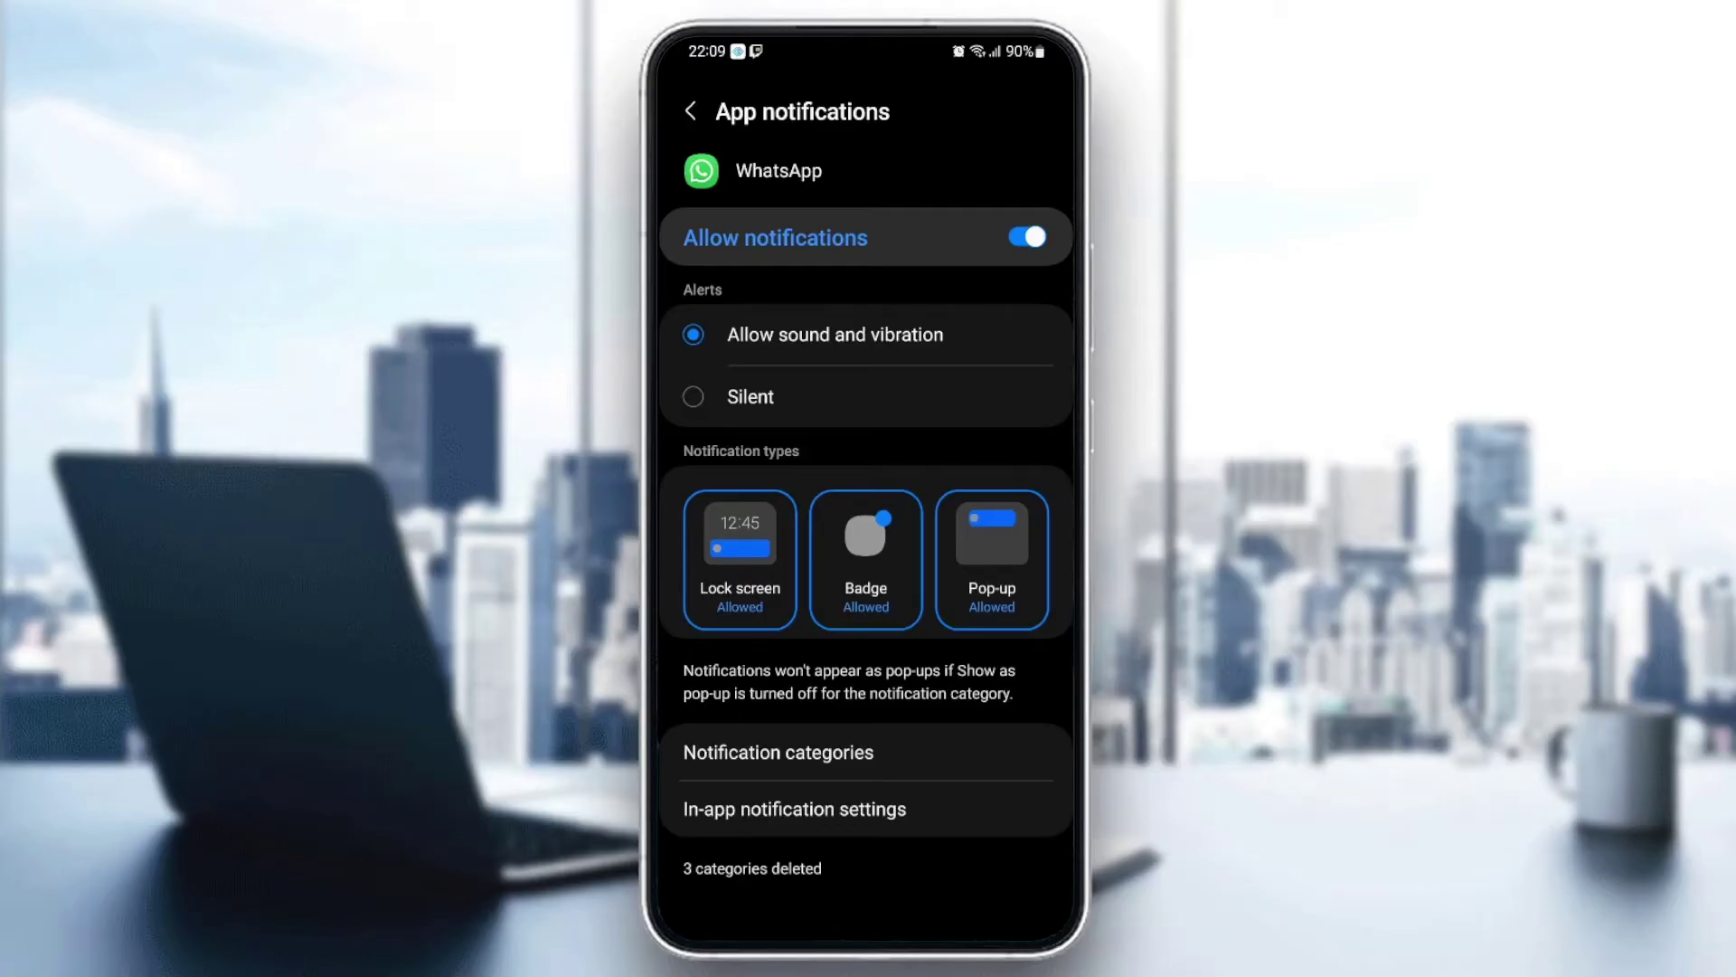
{"action": "left_click", "coordinate": [740, 558]}
{"action": "left_click", "coordinate": [739, 559]}
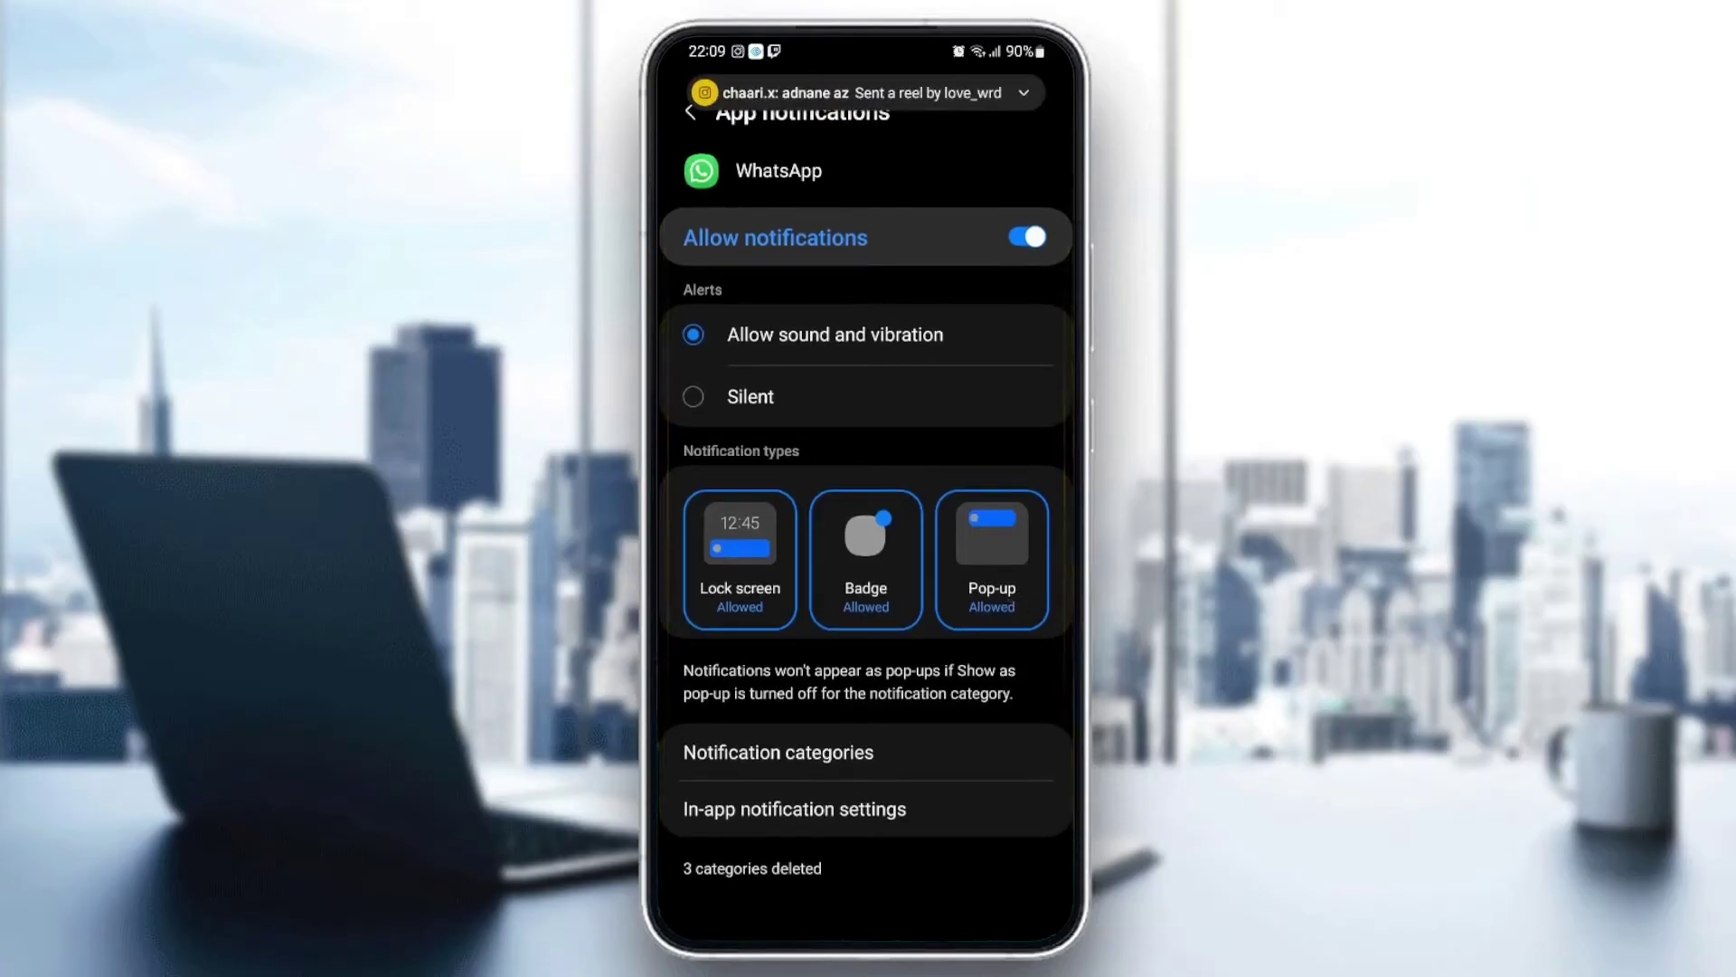
{"action": "key", "text": "Escape"}
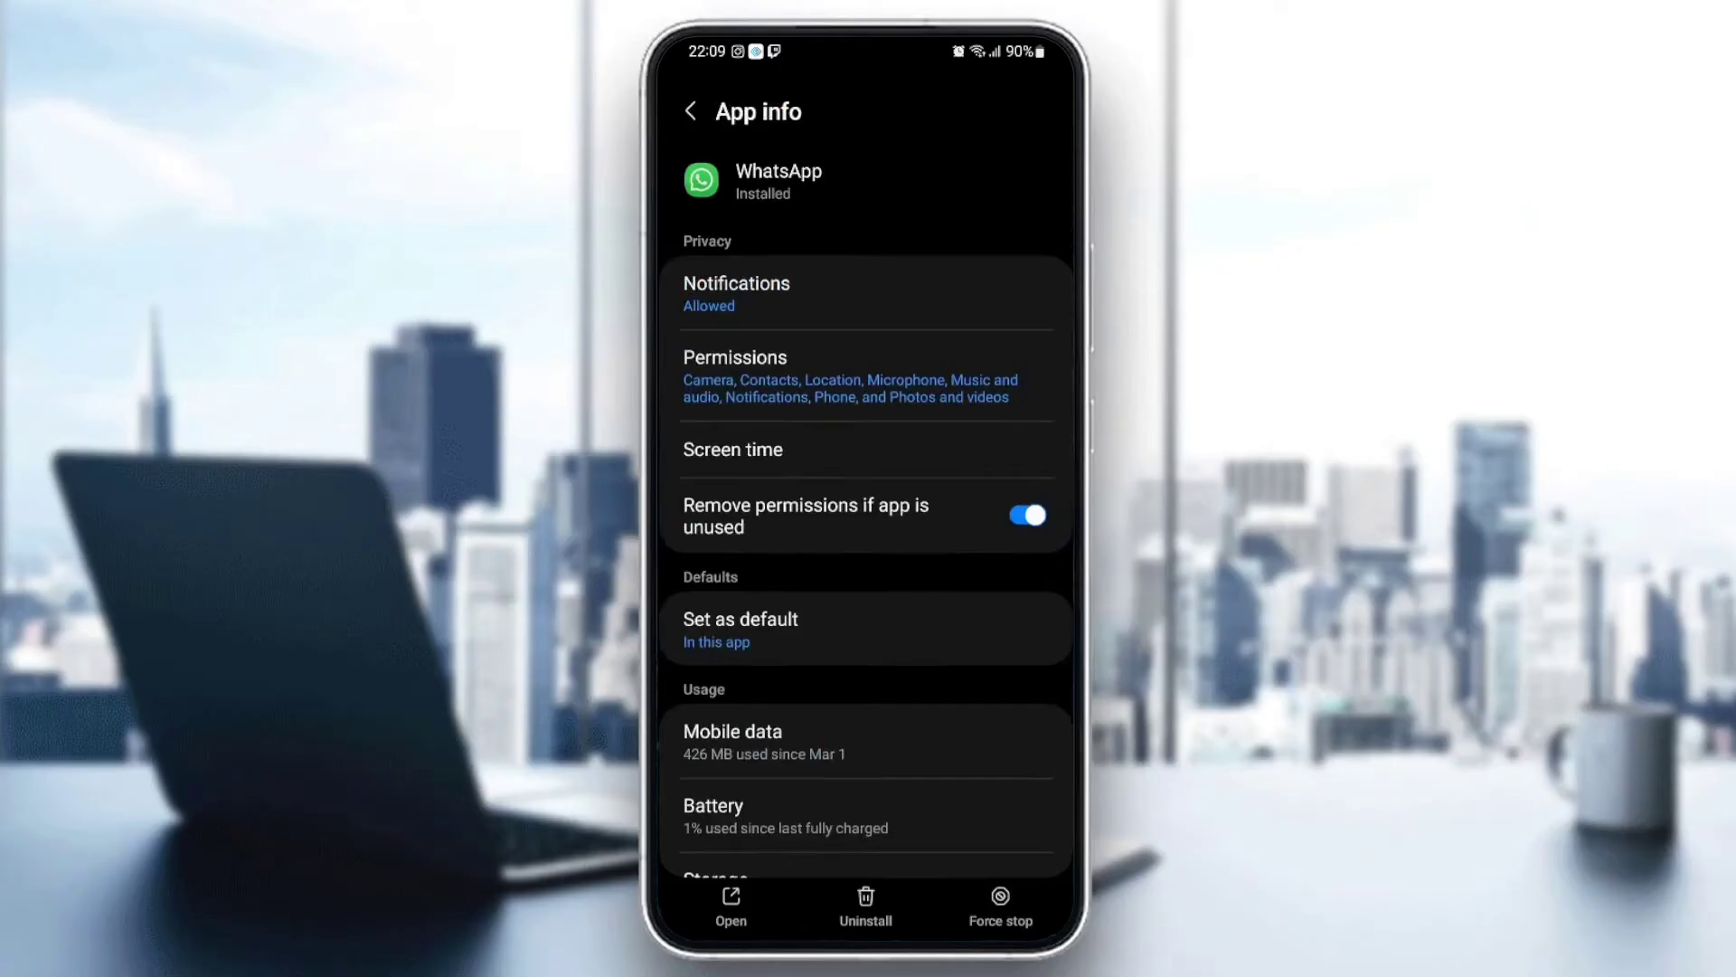
{"action": "left_click", "coordinate": [850, 374]}
{"action": "scroll", "coordinate": [866, 542], "scroll_direction": "down", "scroll_amount": 2}
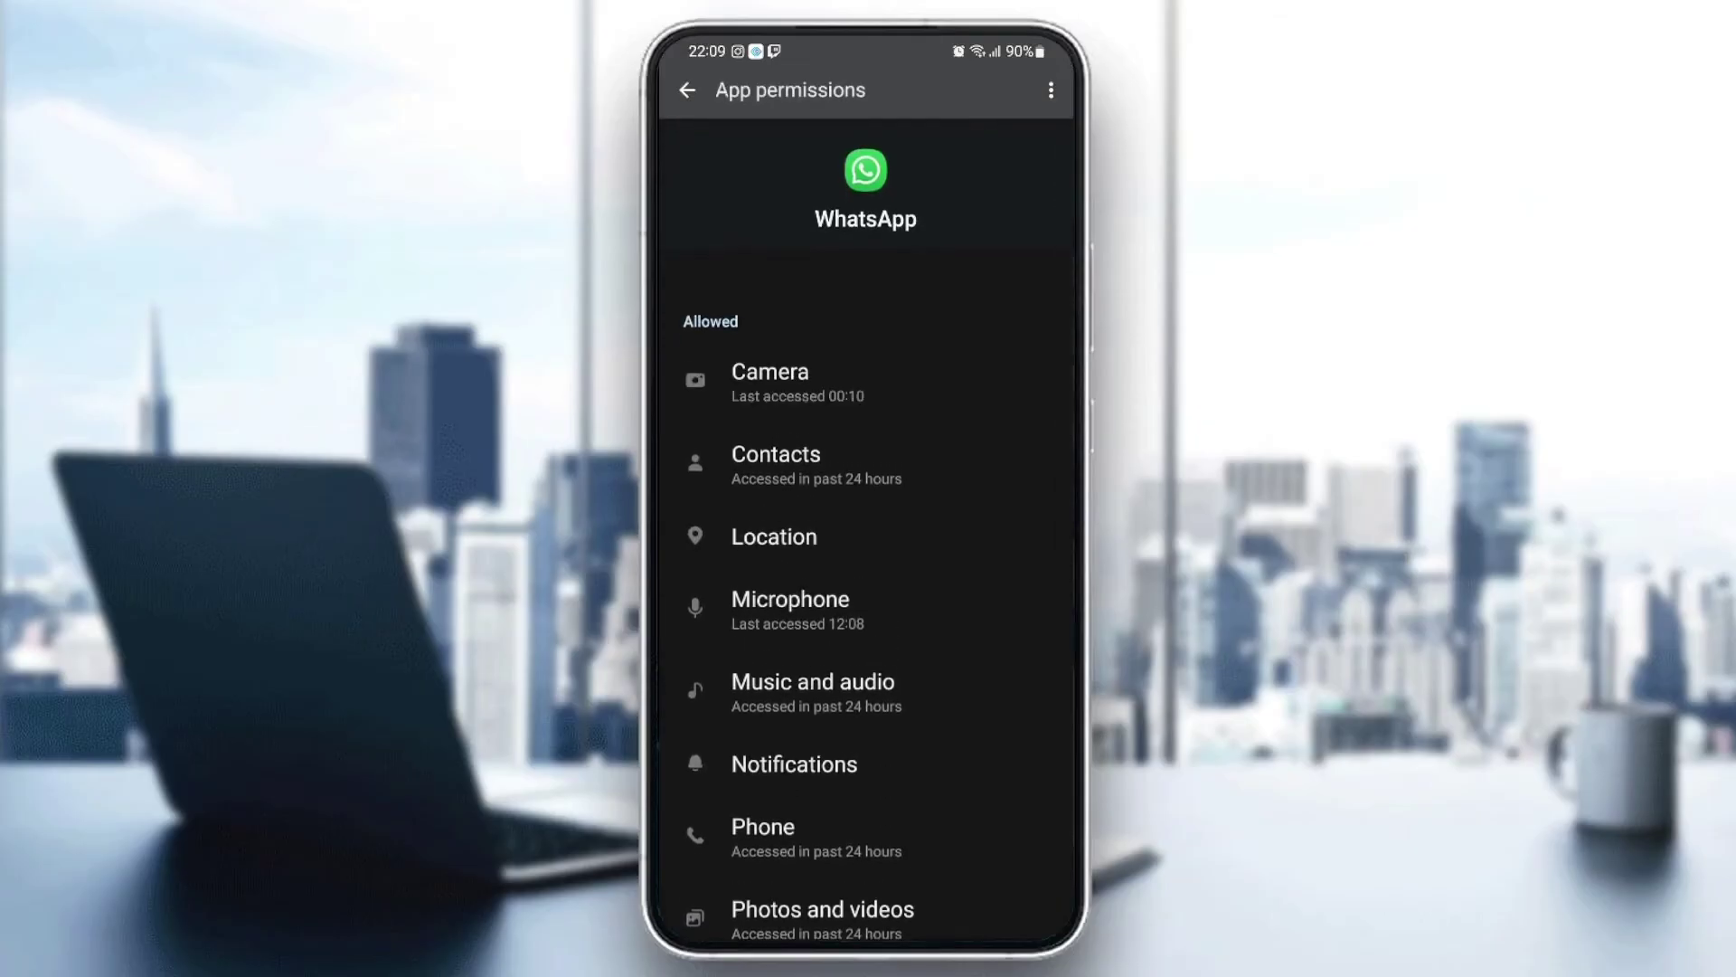
{"action": "left_click_drag", "start_coordinate": [1067, 571], "coordinate": [1012, 570]}
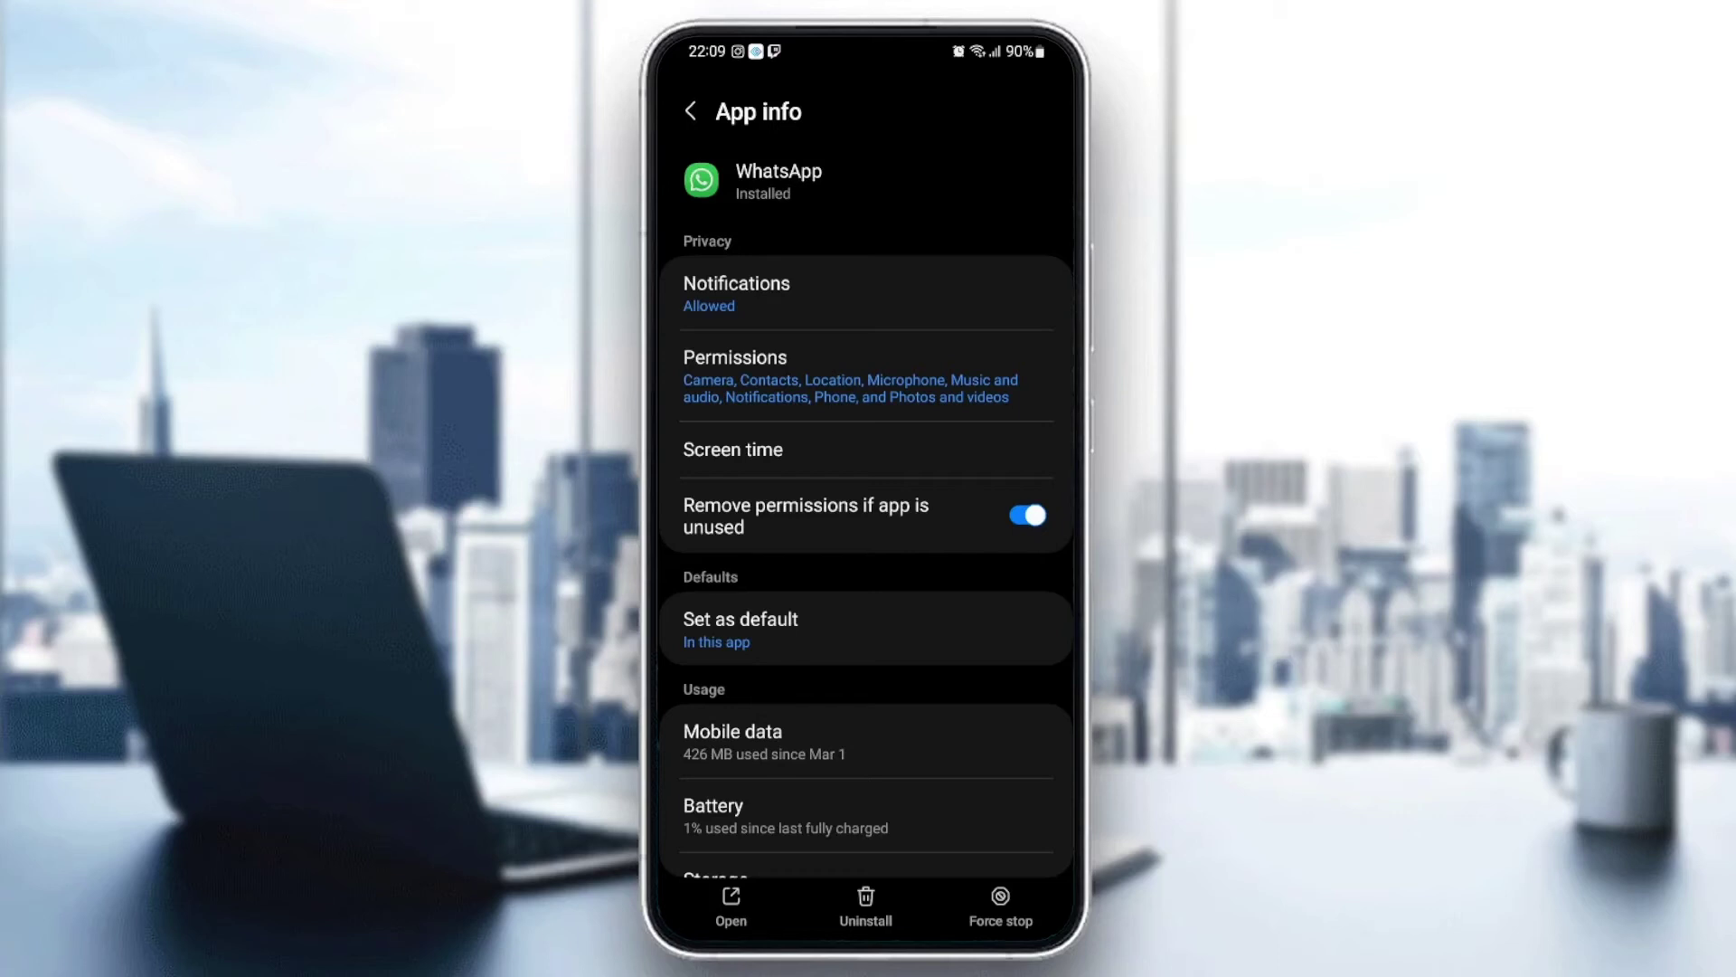
{"action": "scroll", "coordinate": [866, 543], "scroll_direction": "down", "scroll_amount": 1}
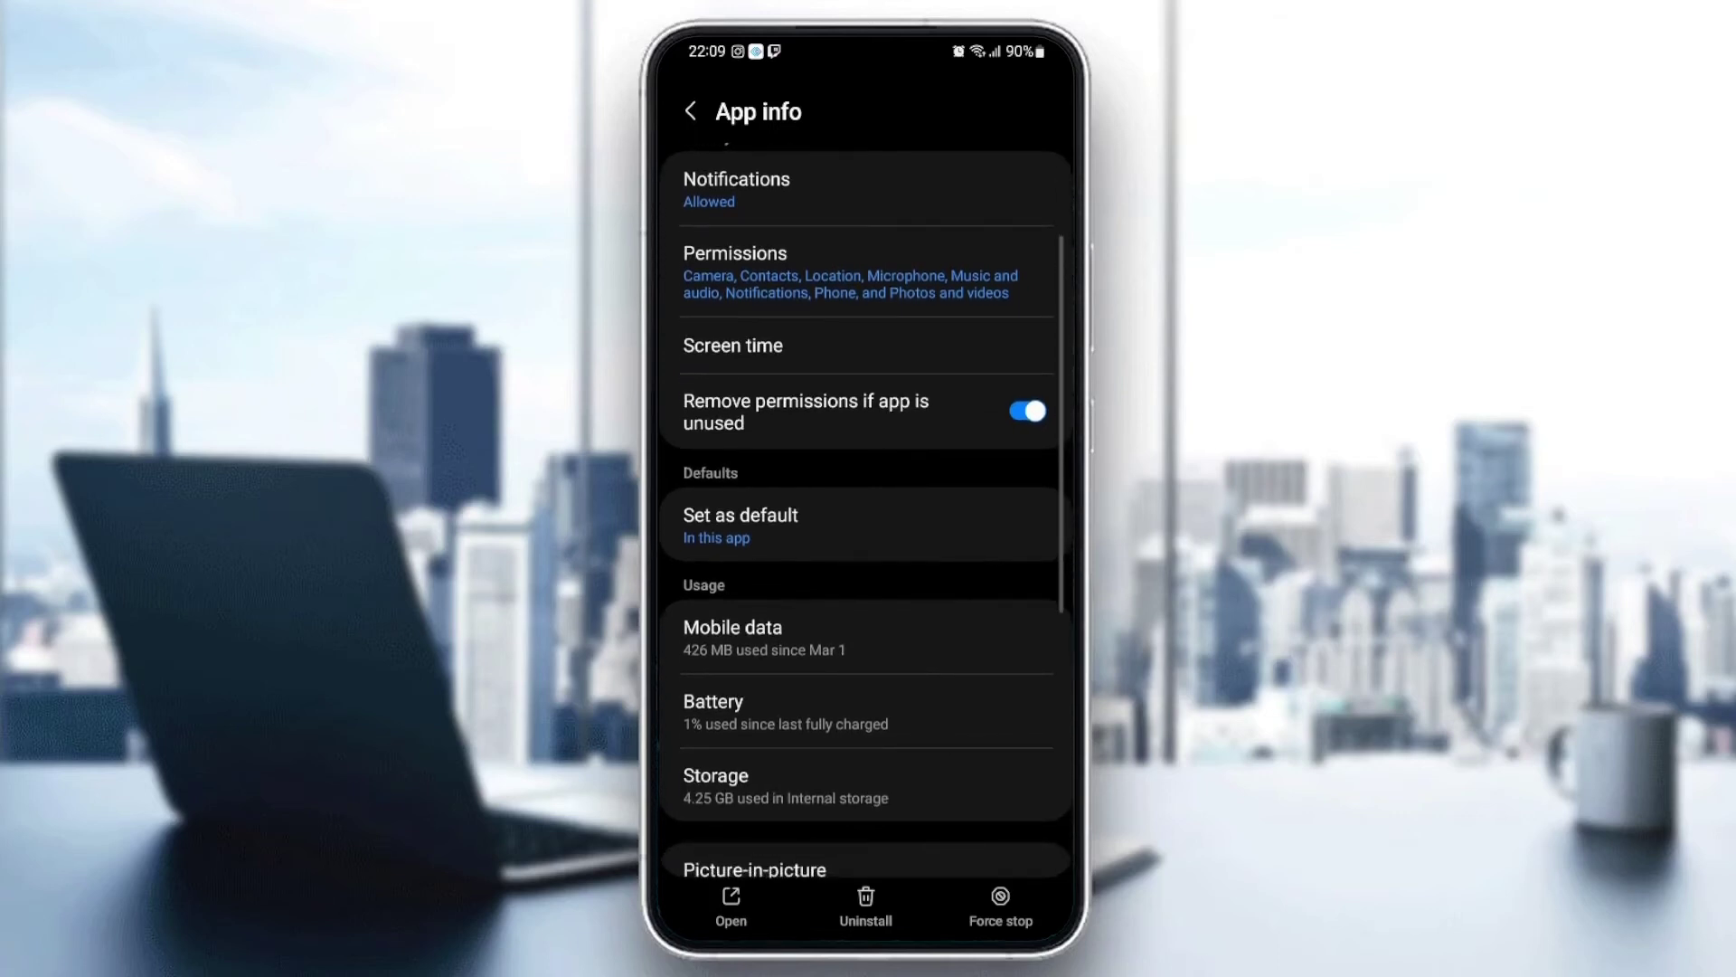
{"action": "left_click", "coordinate": [740, 518]}
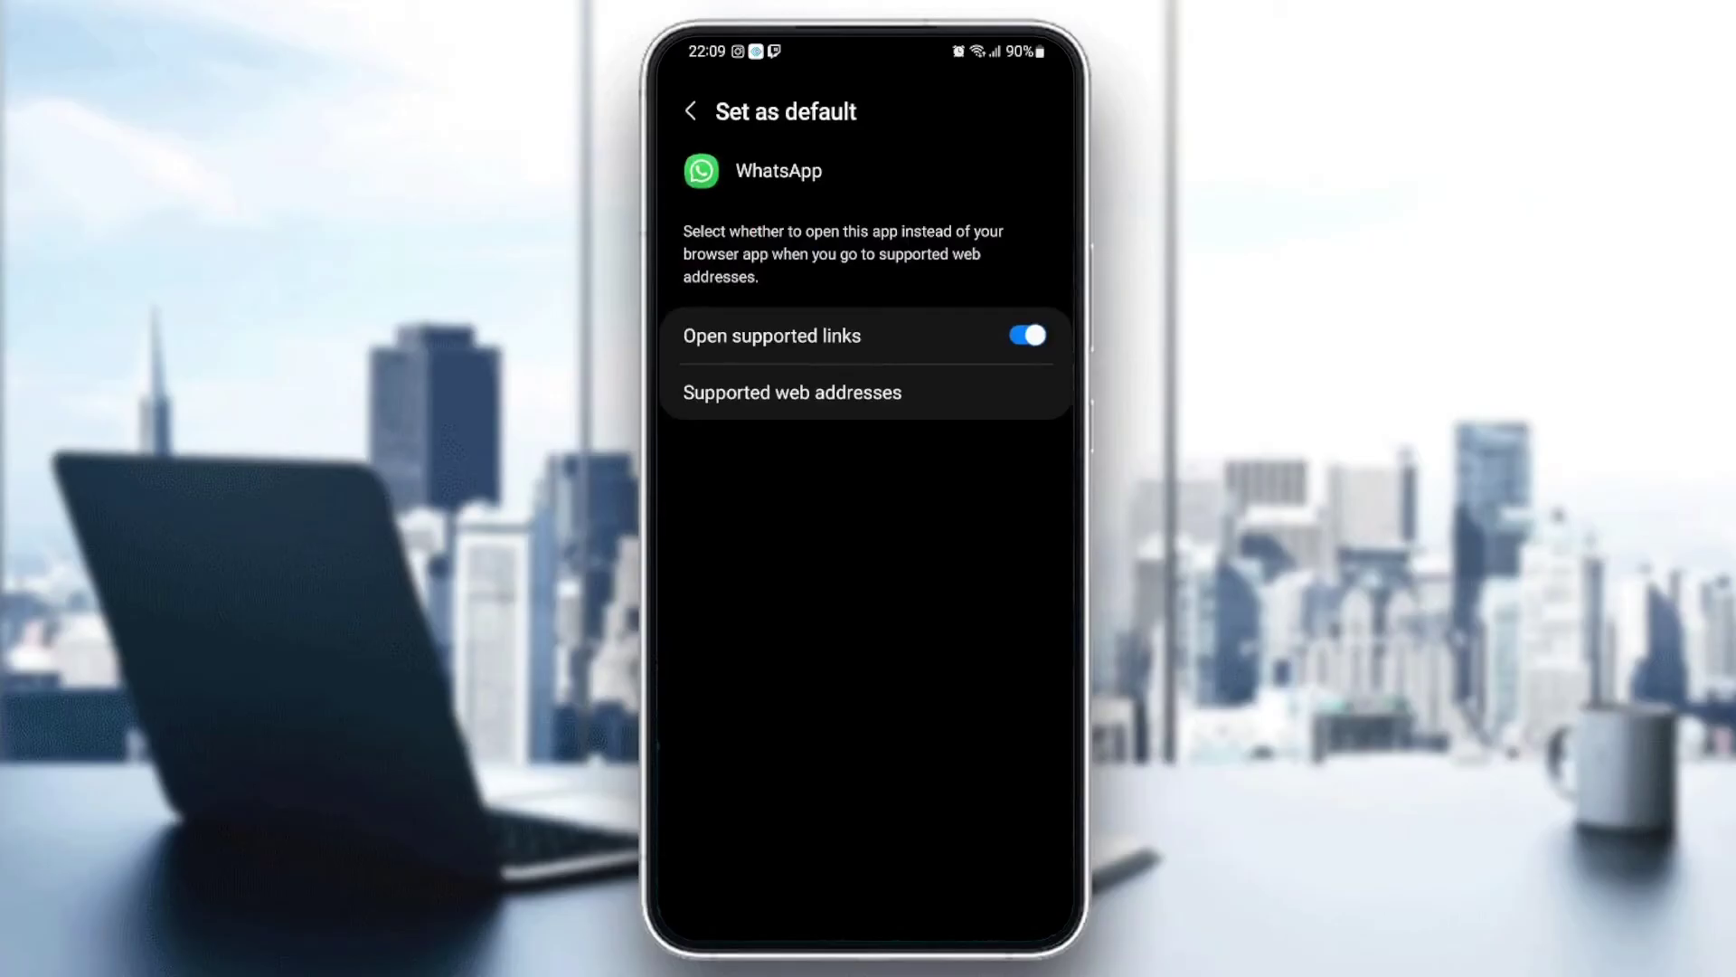
{"action": "left_click", "coordinate": [690, 111]}
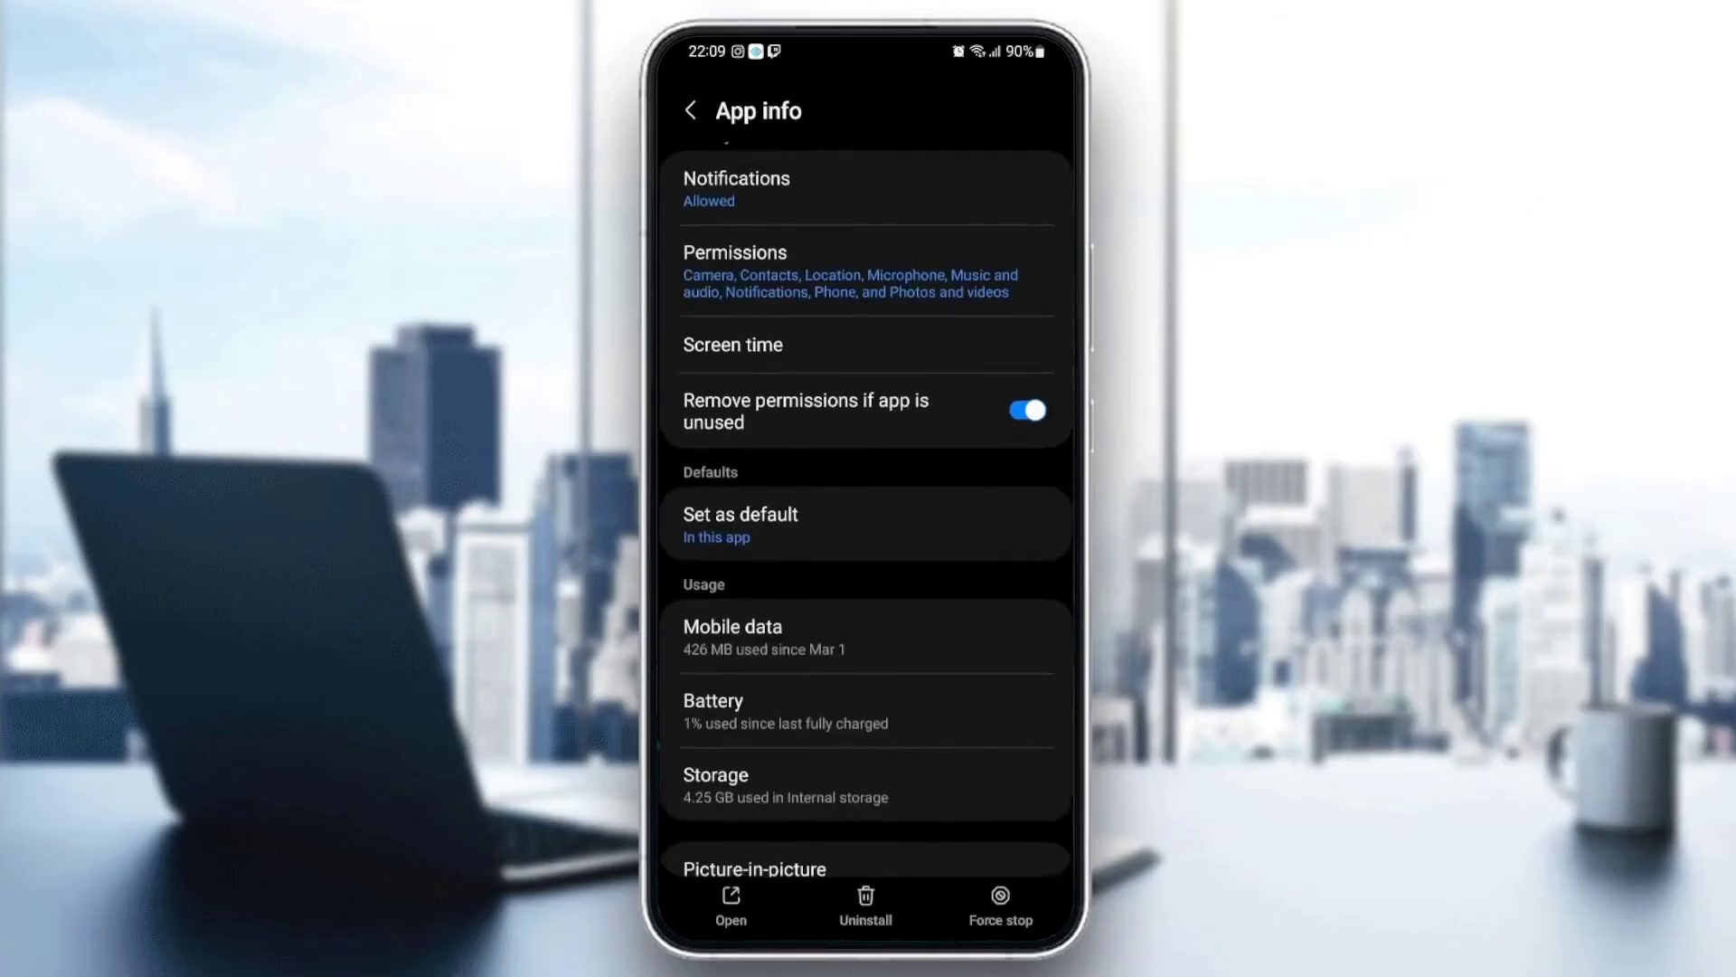
{"action": "scroll", "coordinate": [866, 543], "scroll_direction": "down", "scroll_amount": 1}
{"action": "scroll", "coordinate": [866, 542], "scroll_direction": "down", "scroll_amount": 2}
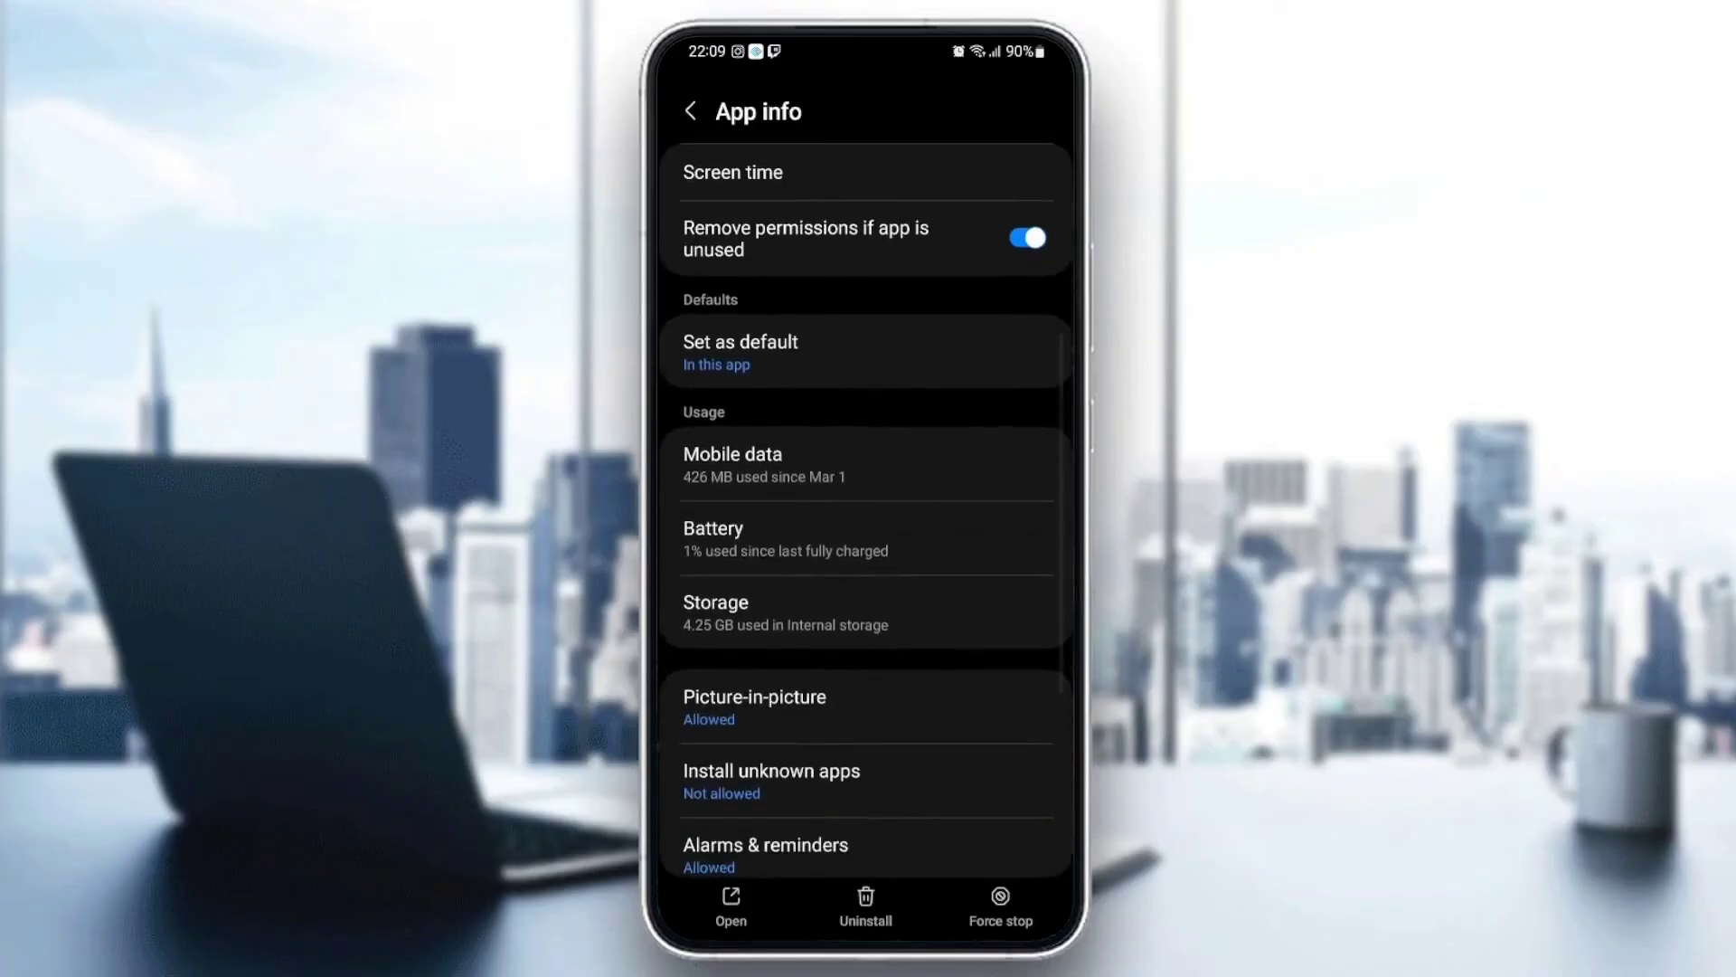
Clear WhatsApp's cache to 0 B in its storage details, then return to the home screen
{"action": "left_click", "coordinate": [759, 608]}
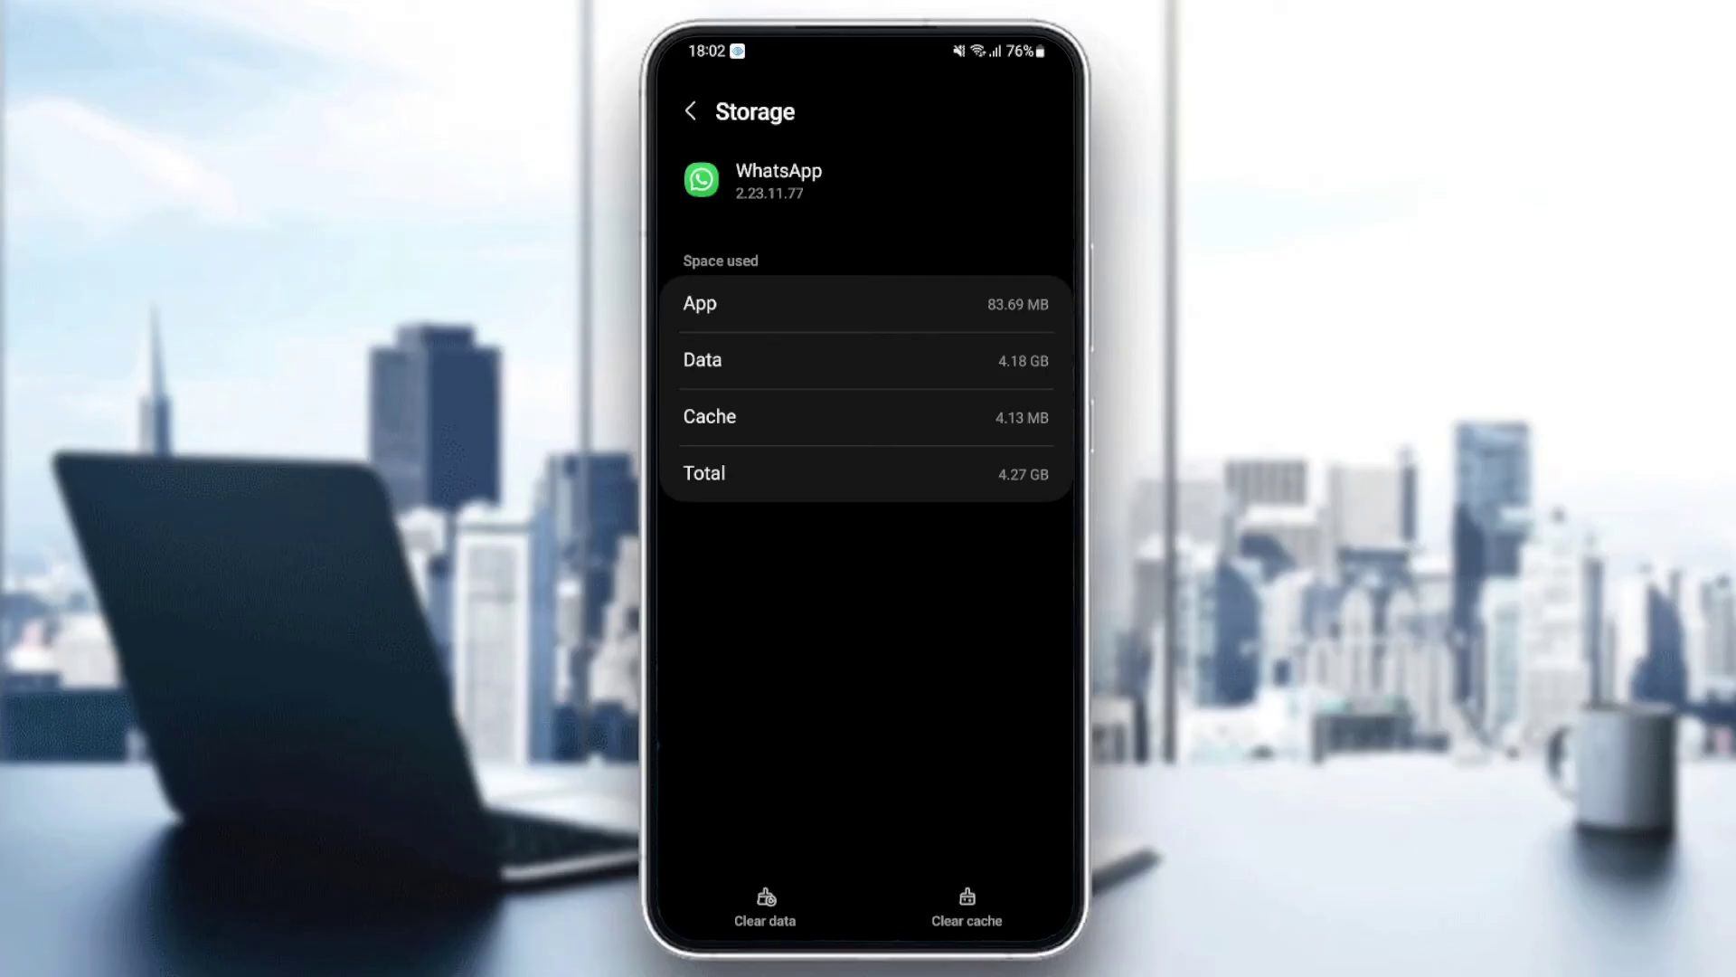
{"action": "left_click", "coordinate": [966, 907]}
{"action": "key", "text": "Escape"}
{"action": "key", "text": "super"}
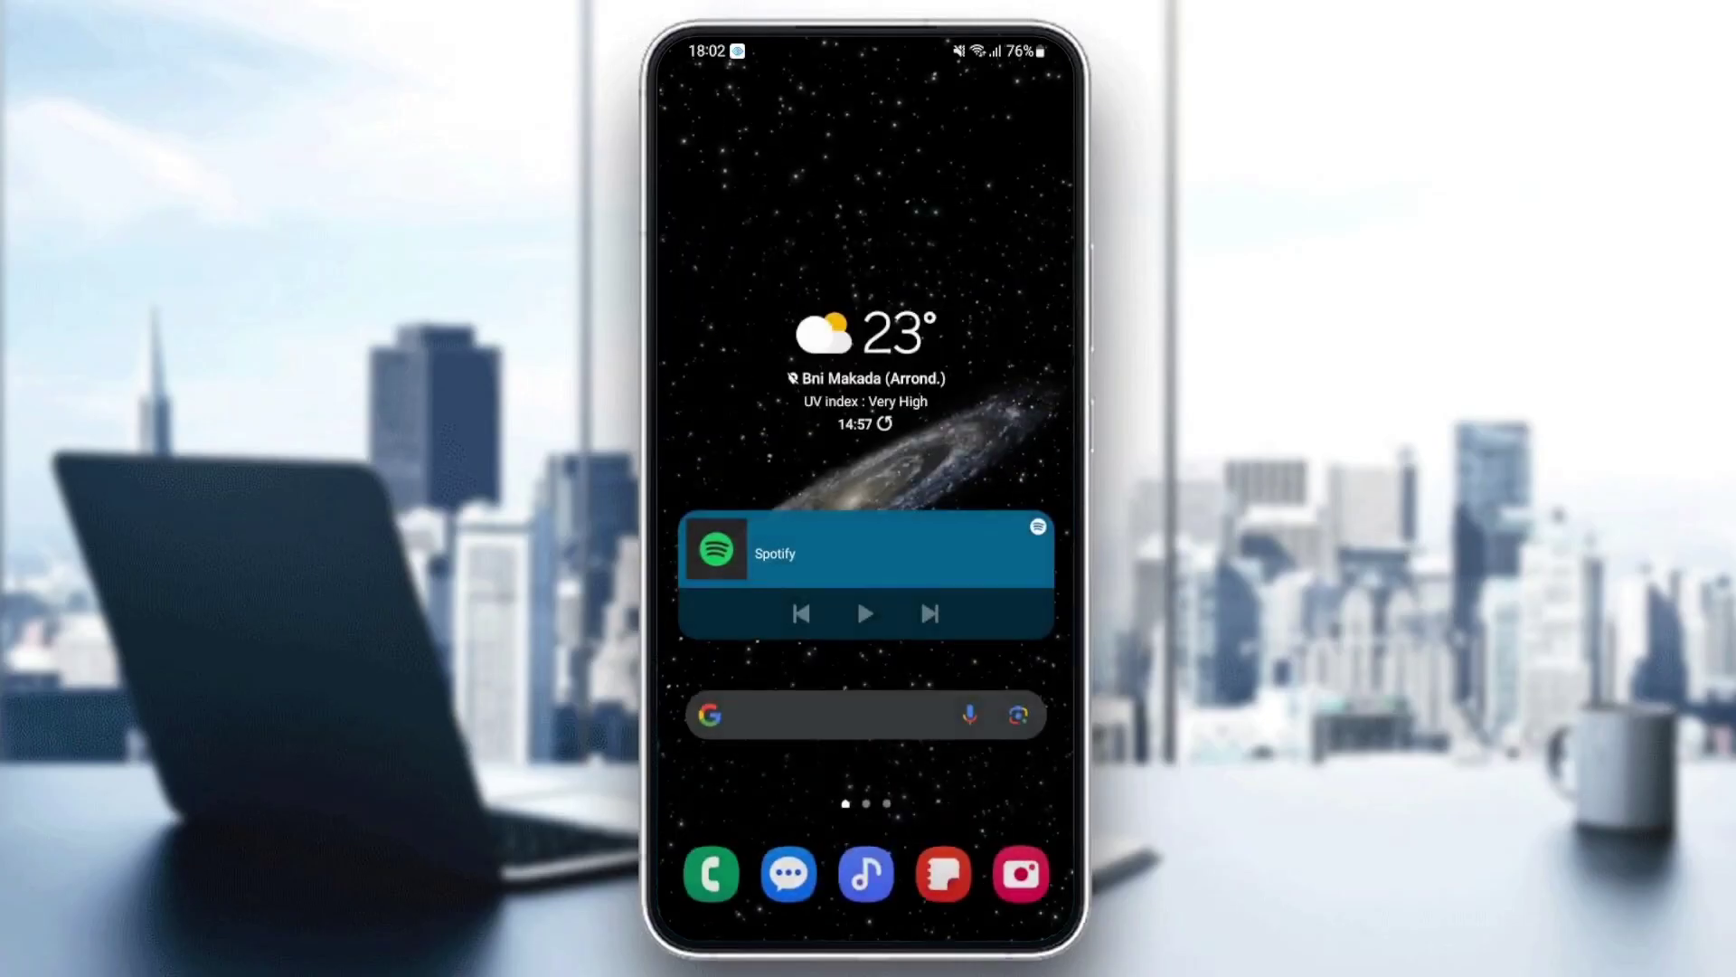
Launch WhatsApp from the second page of the app drawer to show its chats list
{"action": "left_click_drag", "start_coordinate": [865, 815], "coordinate": [865, 408]}
{"action": "left_click_drag", "start_coordinate": [990, 542], "coordinate": [746, 542]}
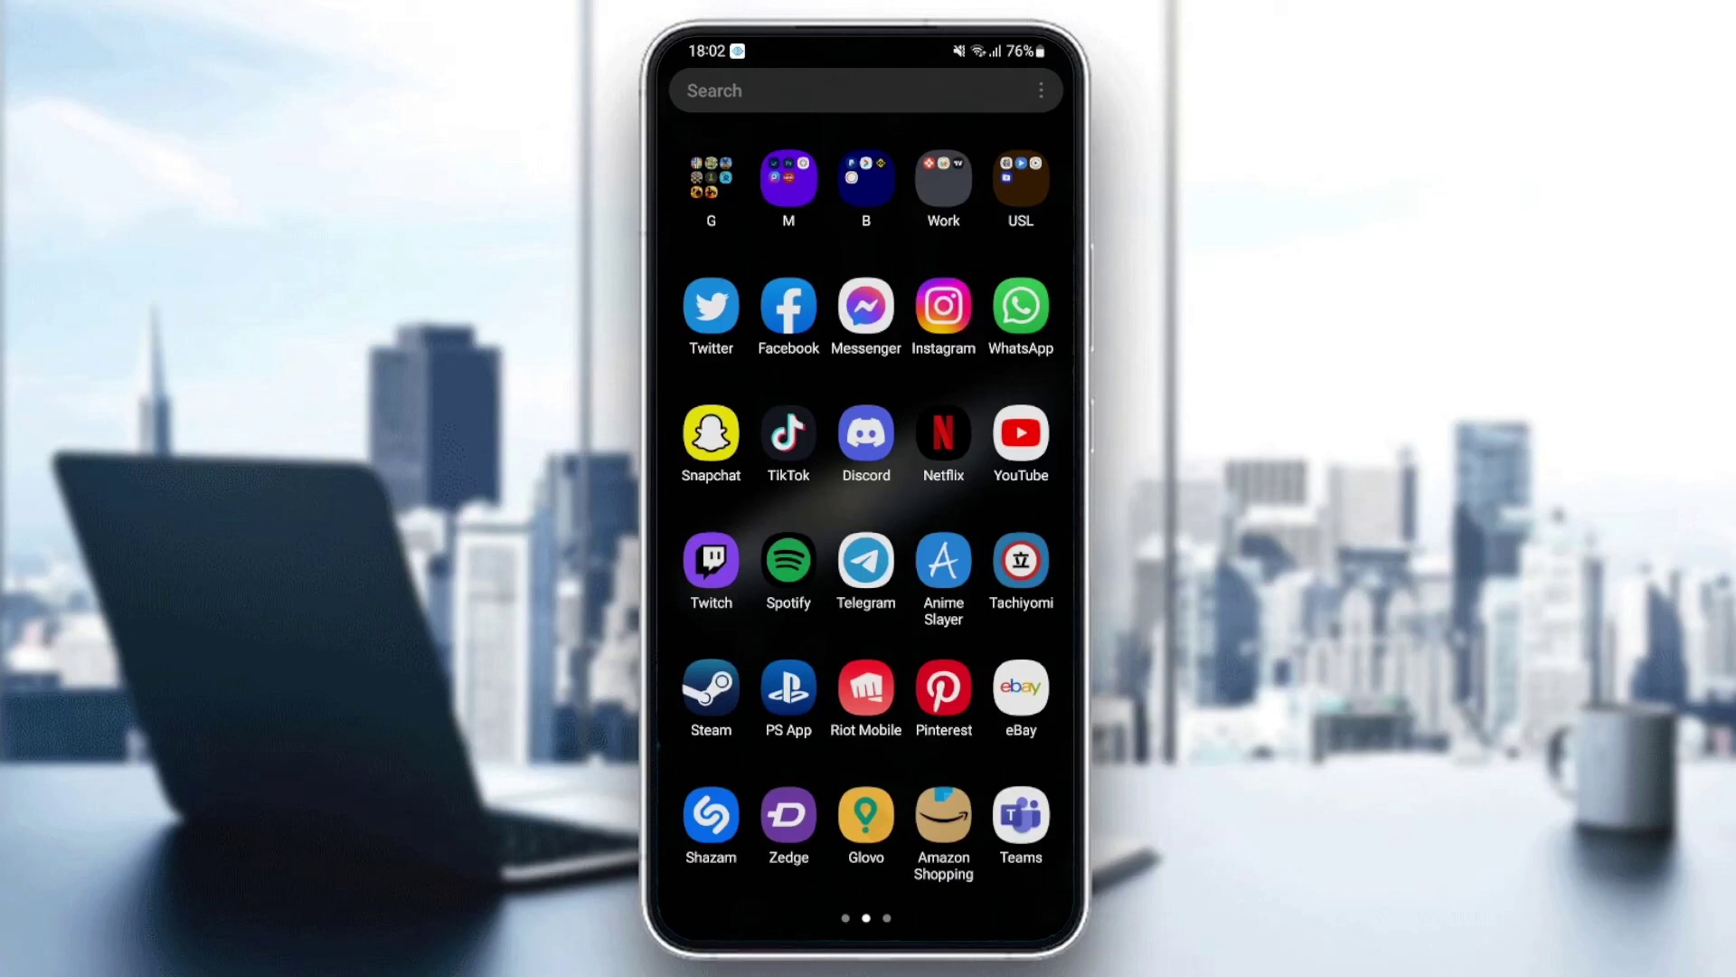
{"action": "left_click", "coordinate": [1020, 307]}
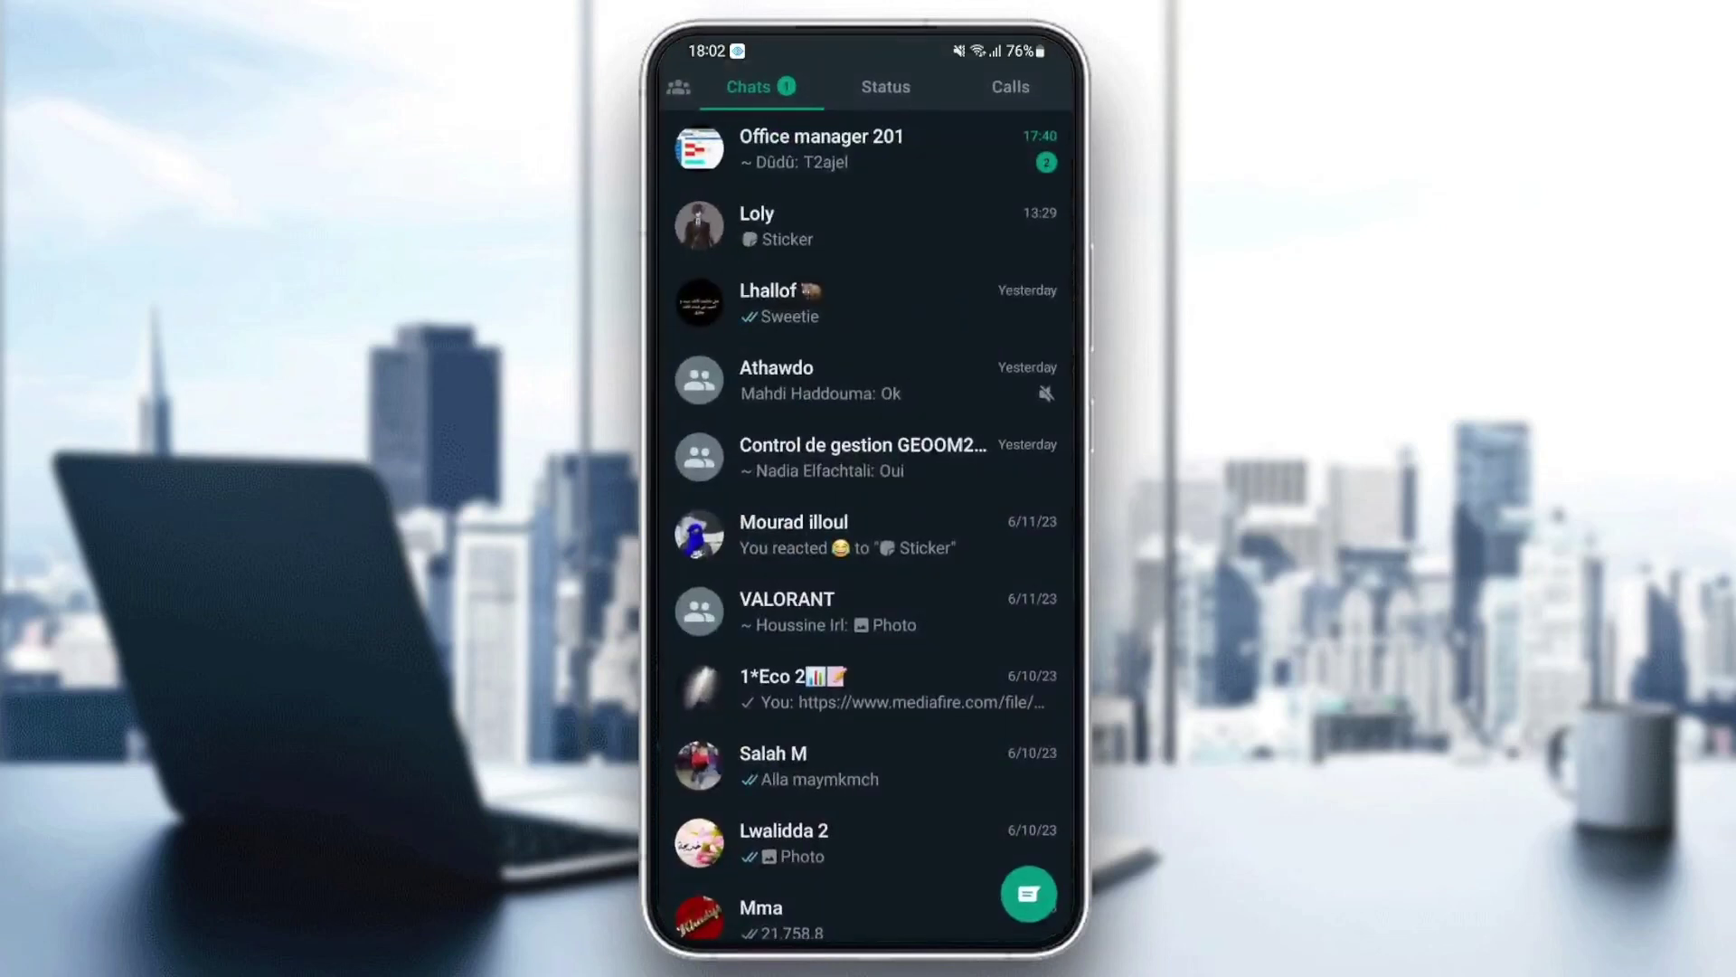